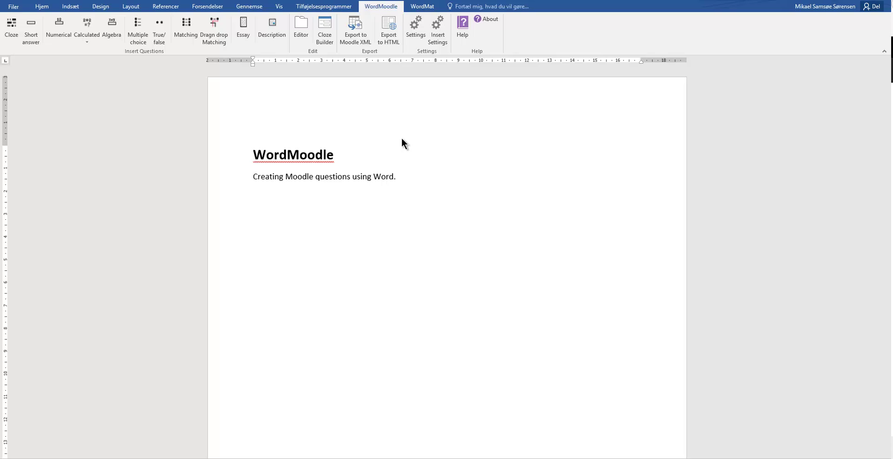
Insert a WordMoodle Numerical question template below the description line
{"action": "left_click", "coordinate": [315, 199]}
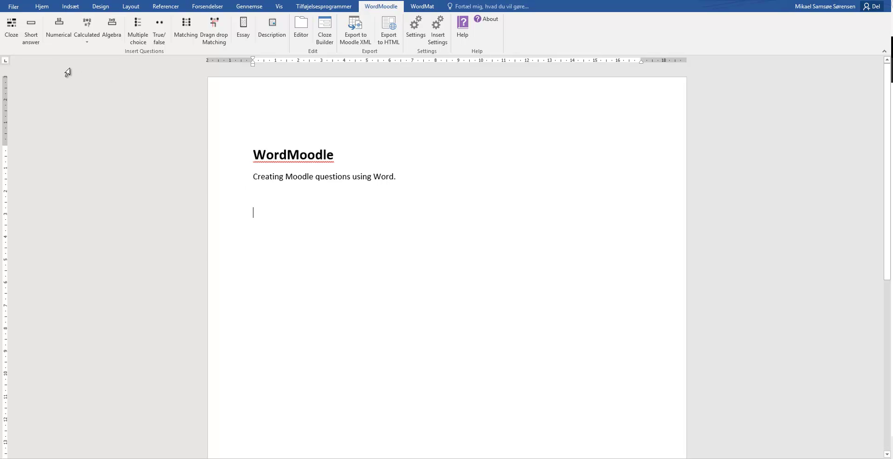
{"action": "left_click", "coordinate": [59, 24]}
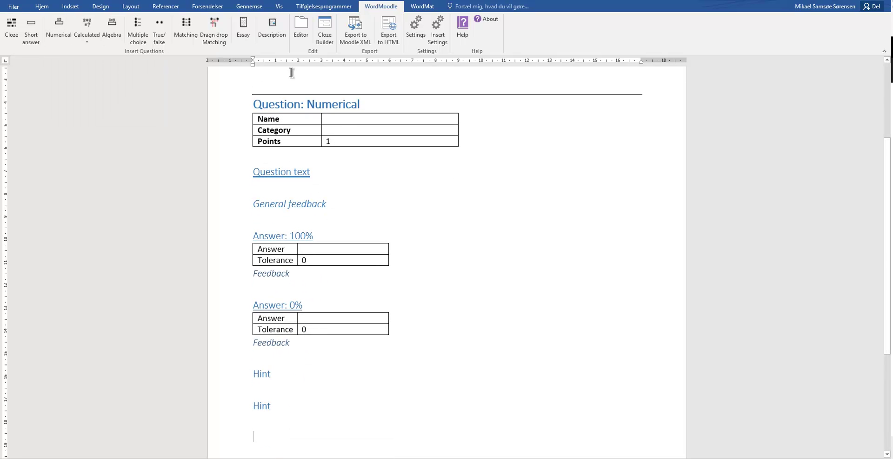
{"action": "scroll", "coordinate": [344, 131], "scroll_direction": "up", "scroll_amount": 1}
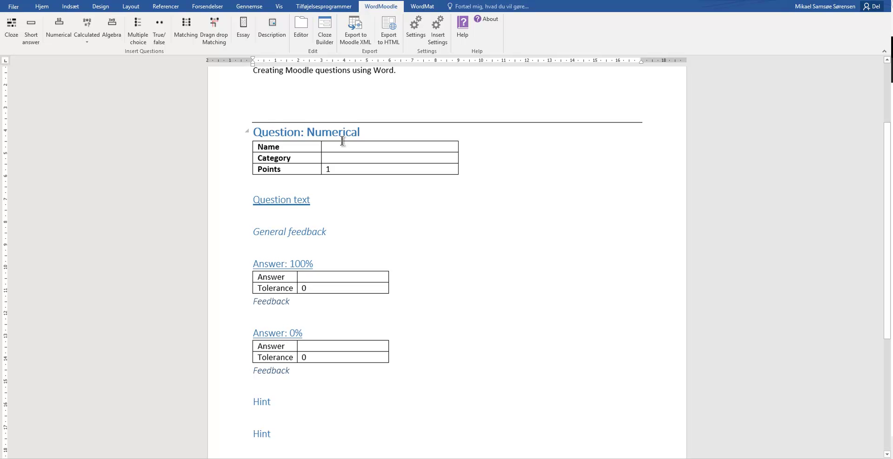
{"action": "scroll", "coordinate": [342, 141], "scroll_direction": "down", "scroll_amount": 1}
{"action": "scroll", "coordinate": [342, 141], "scroll_direction": "up", "scroll_amount": 4}
{"action": "scroll", "coordinate": [343, 140], "scroll_direction": "down", "scroll_amount": 2}
{"action": "scroll", "coordinate": [343, 140], "scroll_direction": "down", "scroll_amount": 1}
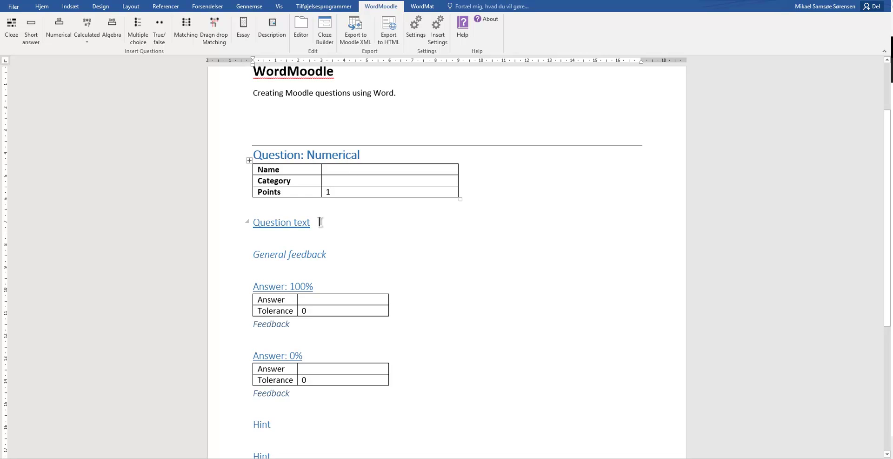
Write 'What is 2+3' as the question text, converting 2+3 into an equation
{"action": "left_click", "coordinate": [298, 238]}
{"action": "type", "text": "WH"}
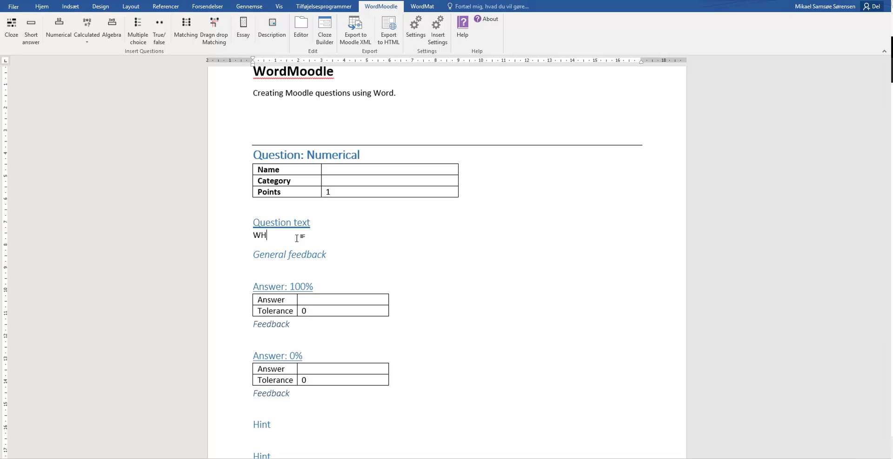
{"action": "key", "text": "BackSpace"}
{"action": "type", "text": "hat is"}
{"action": "type", "text": "2+3"}
{"action": "key", "text": "Left"}
{"action": "key", "text": "shift+Right"}
{"action": "key", "text": "shift+Right"}
{"action": "key", "text": "shift+Right"}
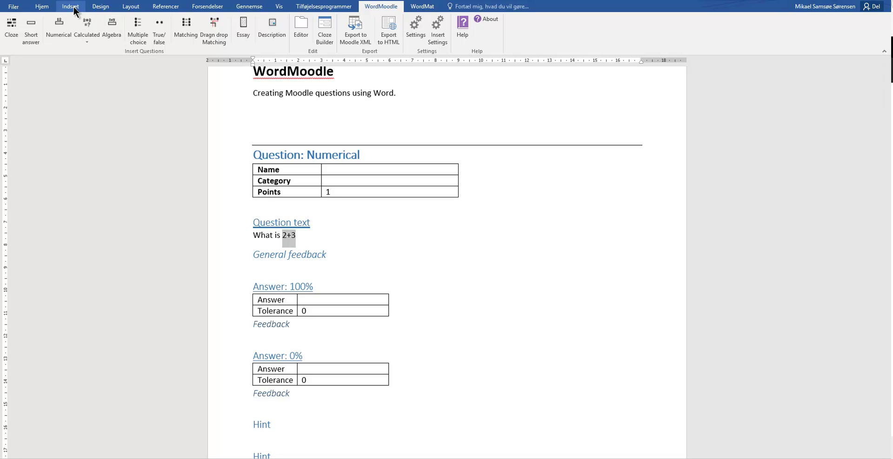
{"action": "left_click", "coordinate": [70, 6]}
{"action": "left_click", "coordinate": [770, 25]}
{"action": "left_click", "coordinate": [332, 232]}
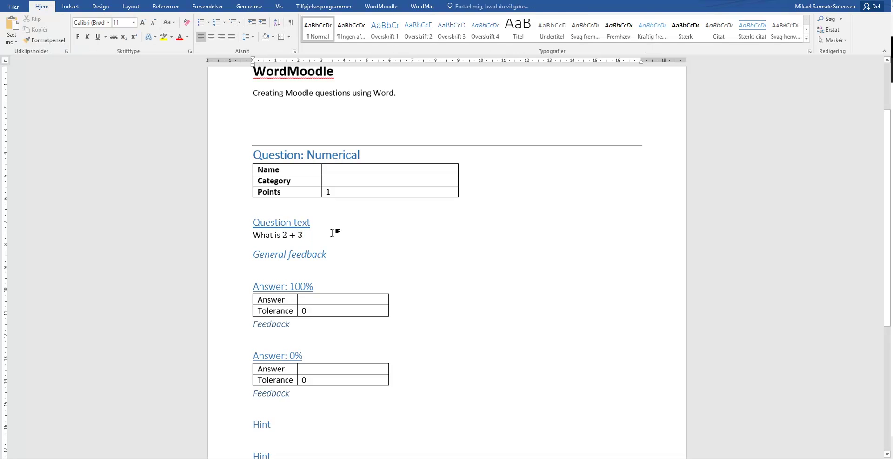
{"action": "key", "text": "Left"}
{"action": "key", "text": "Left"}
{"action": "key", "text": "Left"}
{"action": "key", "text": "Left"}
{"action": "key", "text": "Left"}
{"action": "left_click", "coordinate": [332, 233]}
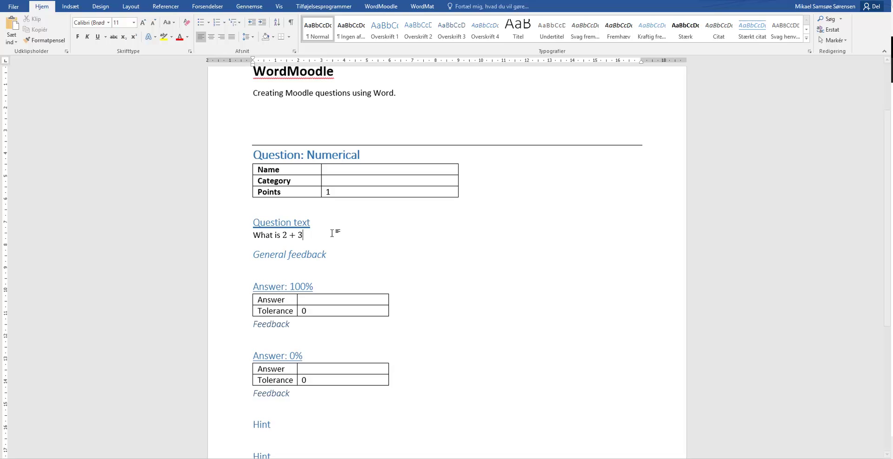
End the question text with '?' and enter 5 as the 100% answer
{"action": "type", "text": "?"}
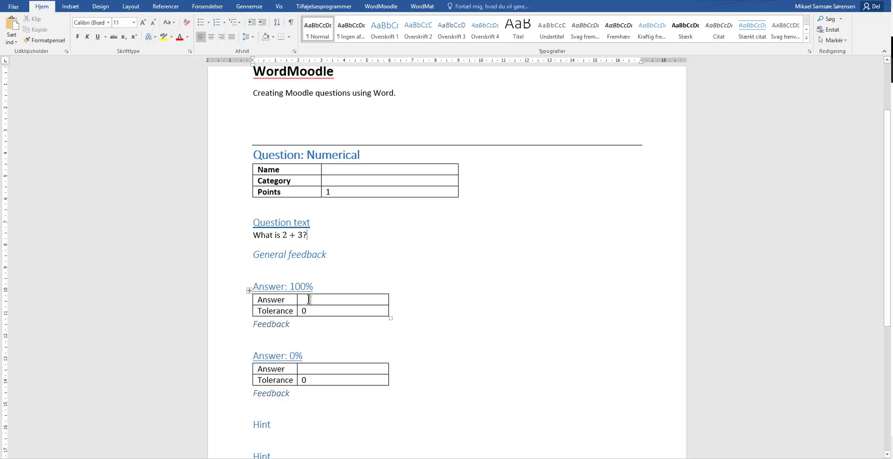
{"action": "left_click", "coordinate": [309, 299]}
{"action": "type", "text": "5"}
{"action": "left_click", "coordinate": [273, 267]}
{"action": "left_click_drag", "start_coordinate": [253, 254], "coordinate": [319, 273]}
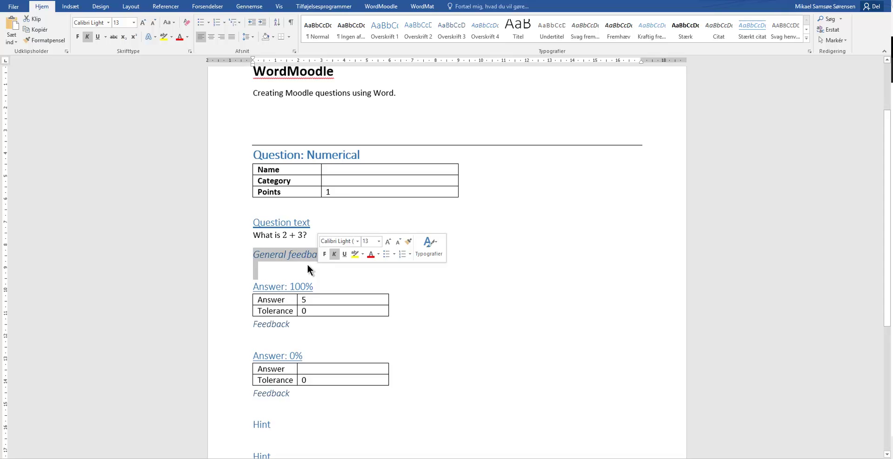
{"action": "left_click", "coordinate": [307, 267]}
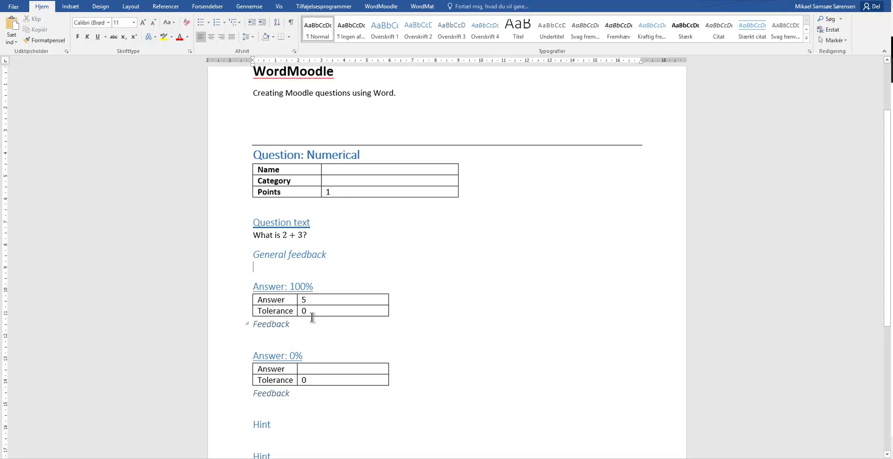
Delete the Answer: 0% block and the Feedback line under the correct answer
{"action": "scroll", "coordinate": [315, 314], "scroll_direction": "down", "scroll_amount": 2}
{"action": "scroll", "coordinate": [316, 314], "scroll_direction": "down", "scroll_amount": 2}
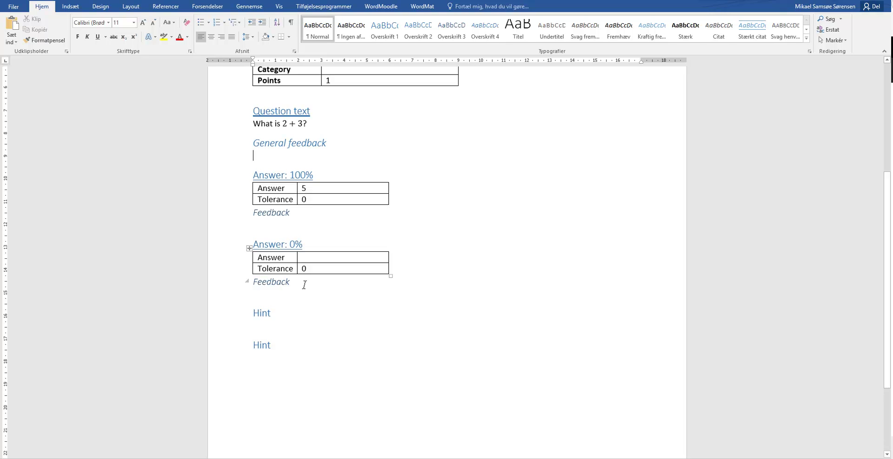
{"action": "left_click_drag", "start_coordinate": [304, 283], "coordinate": [233, 247]}
{"action": "key", "text": "Delete"}
{"action": "key", "text": "Delete"}
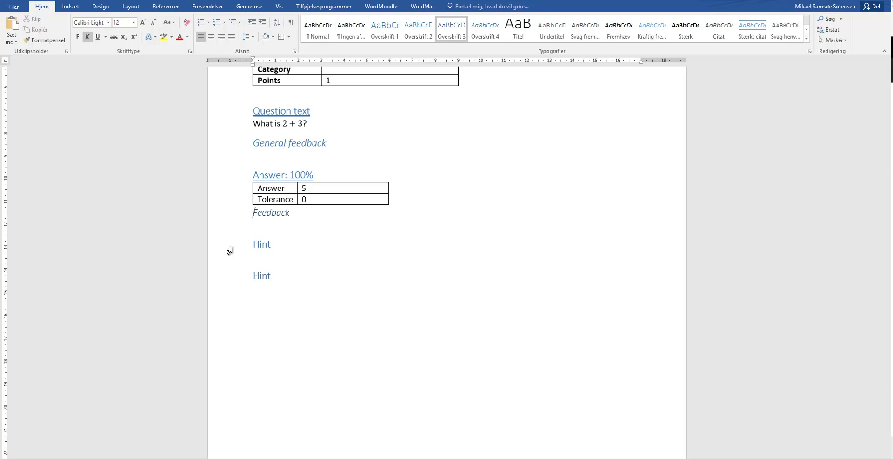
{"action": "key", "text": "shift+Up"}
{"action": "key", "text": "Delete"}
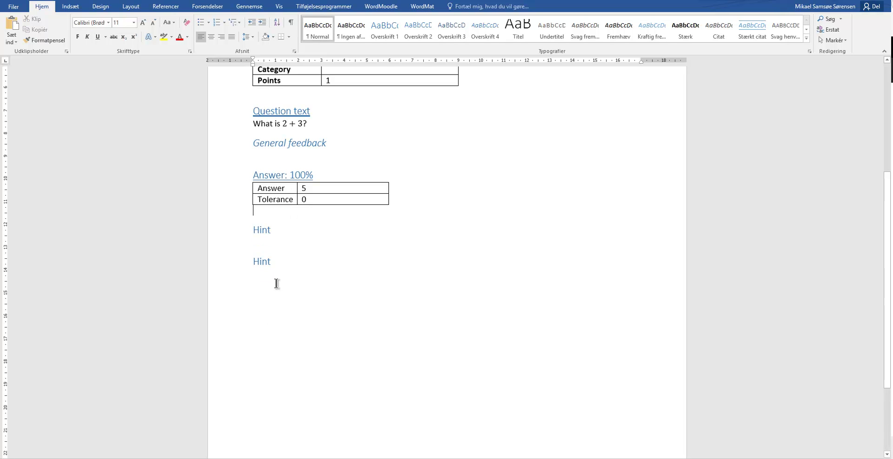
{"action": "scroll", "coordinate": [276, 284], "scroll_direction": "up", "scroll_amount": 5}
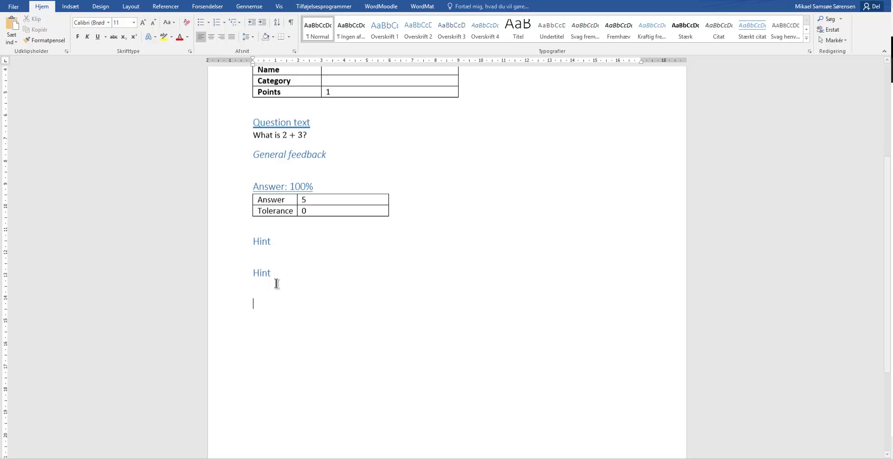
Insert a Cloze question template with the question text 'What is the capitol of Denmark?'
{"action": "left_click", "coordinate": [391, 7]}
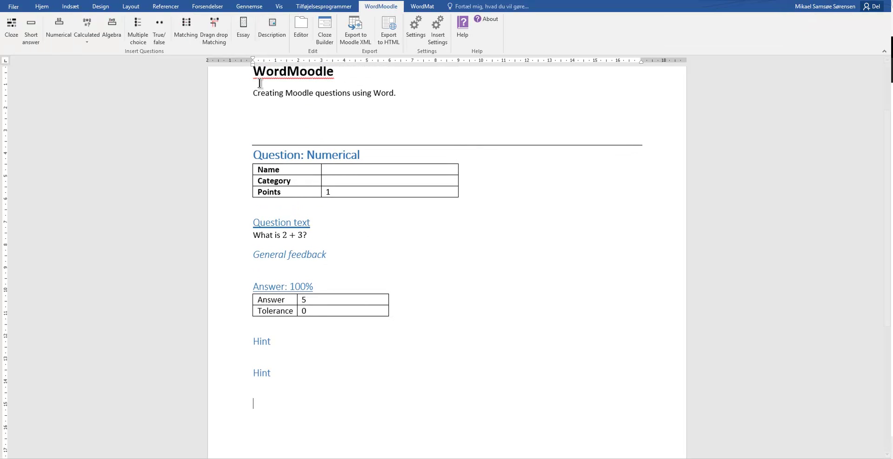
{"action": "left_click", "coordinate": [12, 31]}
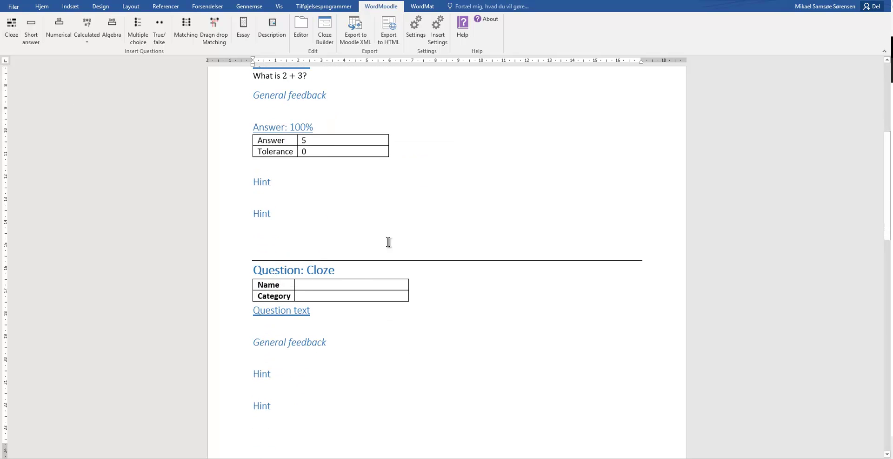
{"action": "left_click", "coordinate": [276, 327]}
{"action": "type", "text": "What is the capit"}
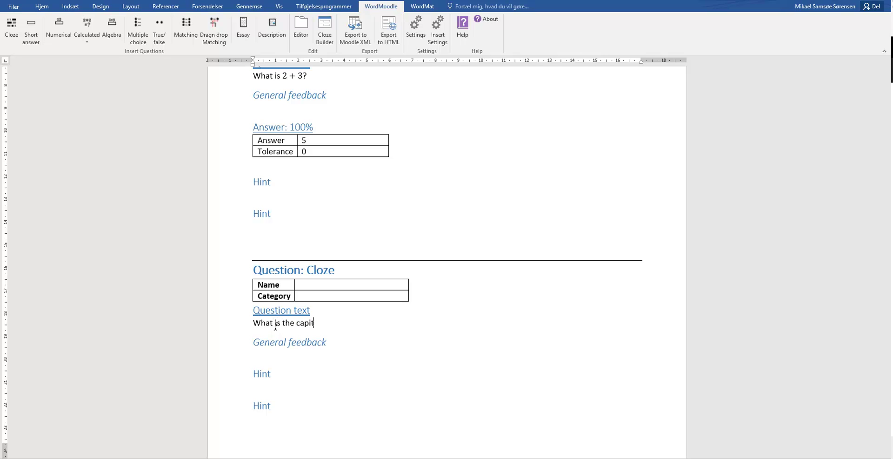
{"action": "type", "text": "ol of Denmark?"}
{"action": "key", "text": "Return"}
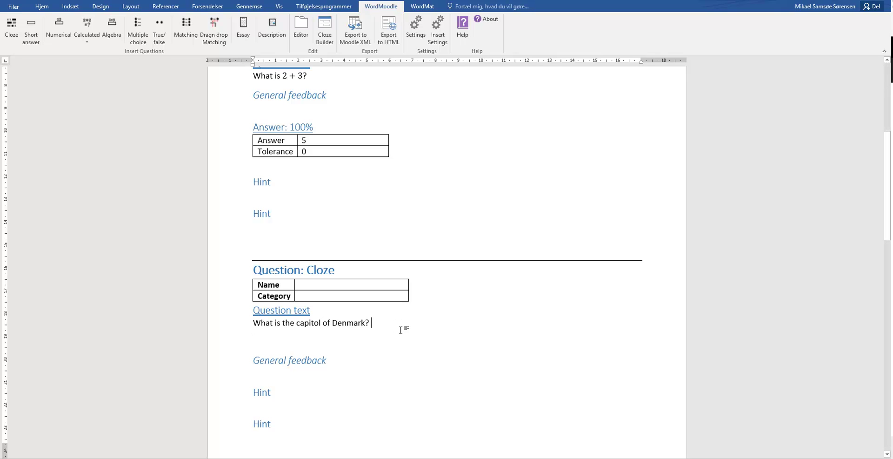
{"action": "left_click", "coordinate": [385, 324]}
In the Cloze Builder, make a Short Answer field with Copenhagen as the correct answer
{"action": "left_click", "coordinate": [329, 24]}
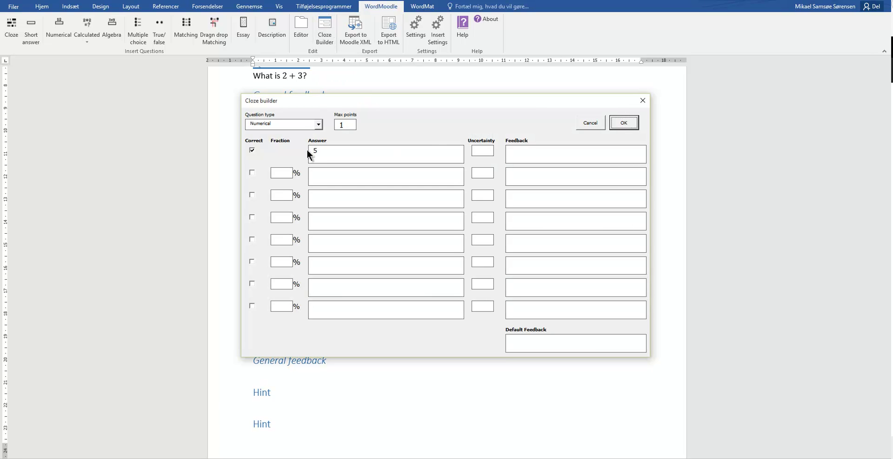
{"action": "left_click_drag", "start_coordinate": [328, 104], "coordinate": [500, 134]}
{"action": "left_click", "coordinate": [488, 154]}
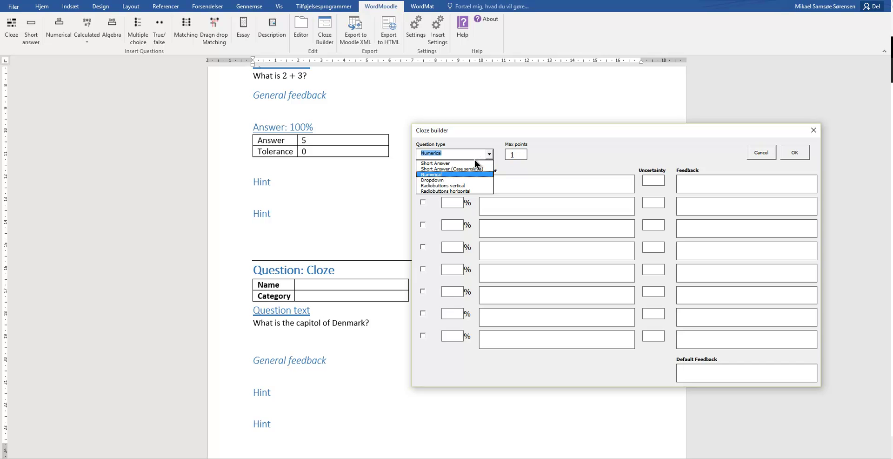
{"action": "left_click", "coordinate": [475, 163]}
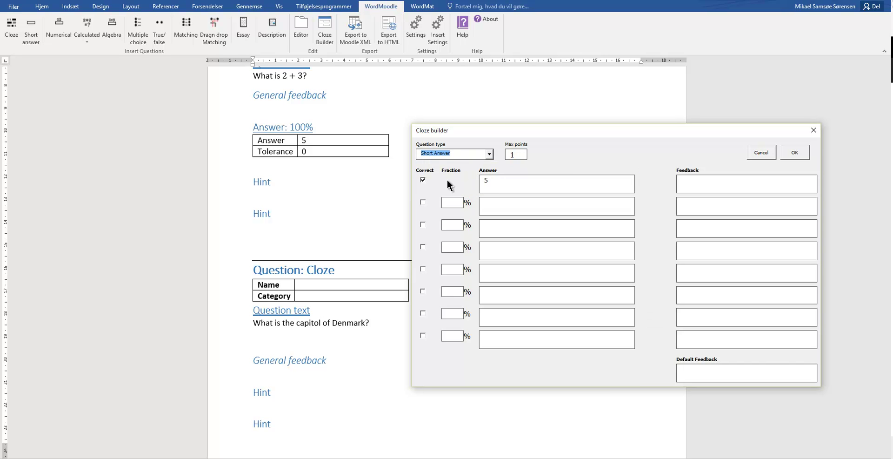
{"action": "key", "text": "Tab"}
{"action": "type", "text": "Copenhagen"}
Add Oslo as a 0% answer with feedback 'No Thats in Norway' and insert the field
{"action": "left_click", "coordinate": [450, 202]}
{"action": "left_click", "coordinate": [511, 209]}
{"action": "type", "text": "Oslo"}
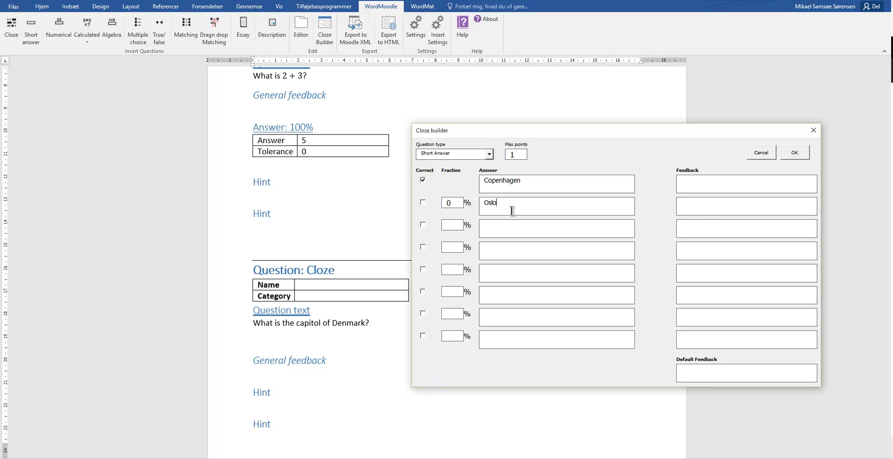
{"action": "left_click", "coordinate": [714, 209]}
{"action": "type", "text": "No Thats in Norway"}
{"action": "left_click", "coordinate": [797, 152]}
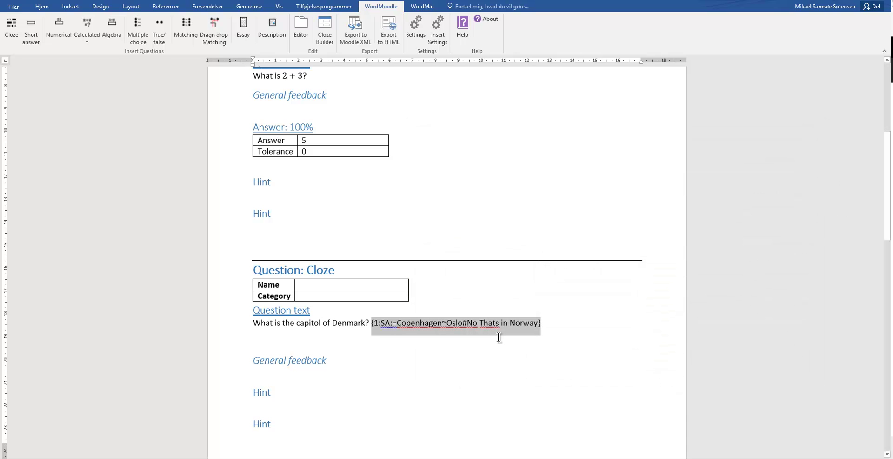
{"action": "left_click", "coordinate": [561, 322]}
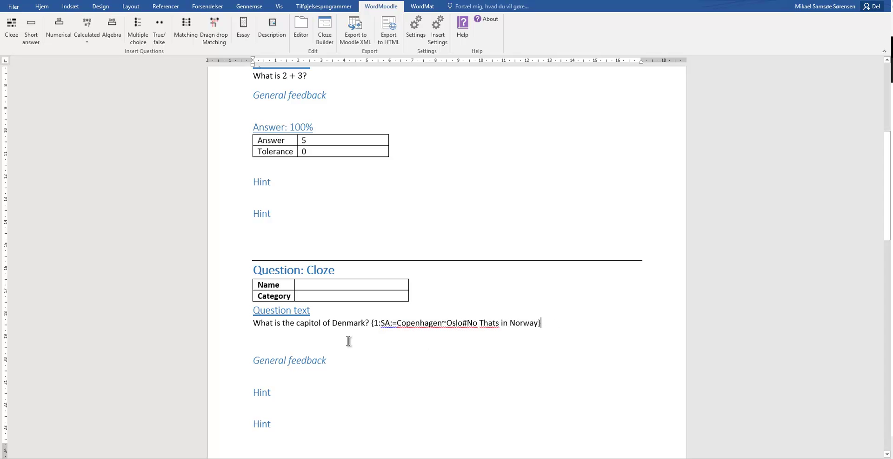
{"action": "scroll", "coordinate": [349, 341], "scroll_direction": "down", "scroll_amount": 3}
{"action": "scroll", "coordinate": [349, 341], "scroll_direction": "up", "scroll_amount": 4}
{"action": "scroll", "coordinate": [349, 341], "scroll_direction": "up", "scroll_amount": 3}
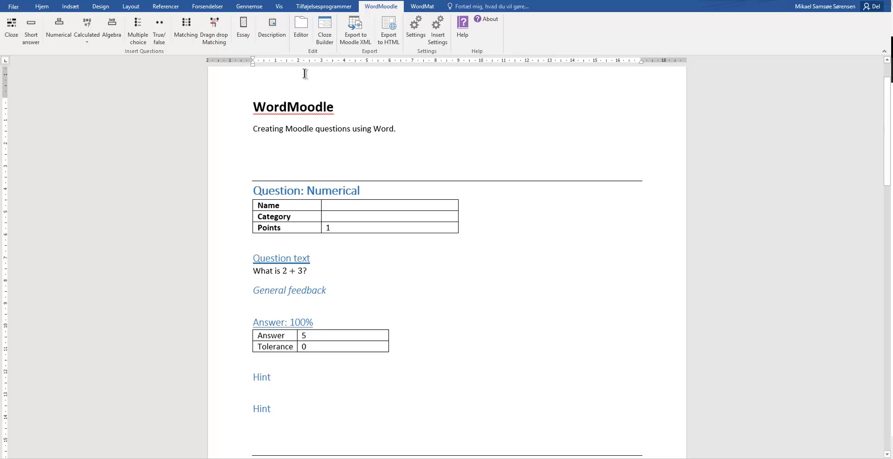
Export to Moodle XML and review the Numerical and Cloze questions and the XML preview
{"action": "left_click", "coordinate": [363, 28]}
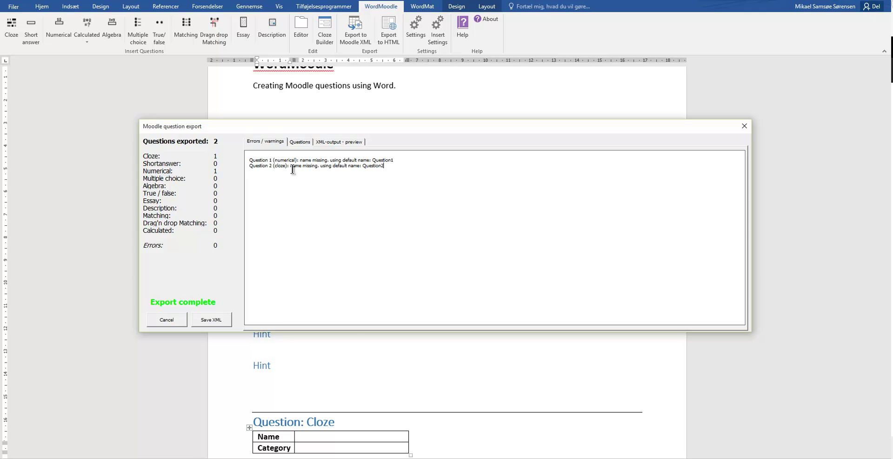
{"action": "left_click", "coordinate": [304, 141]}
{"action": "left_click", "coordinate": [358, 161]}
{"action": "left_click", "coordinate": [383, 166]}
{"action": "left_click", "coordinate": [390, 159]}
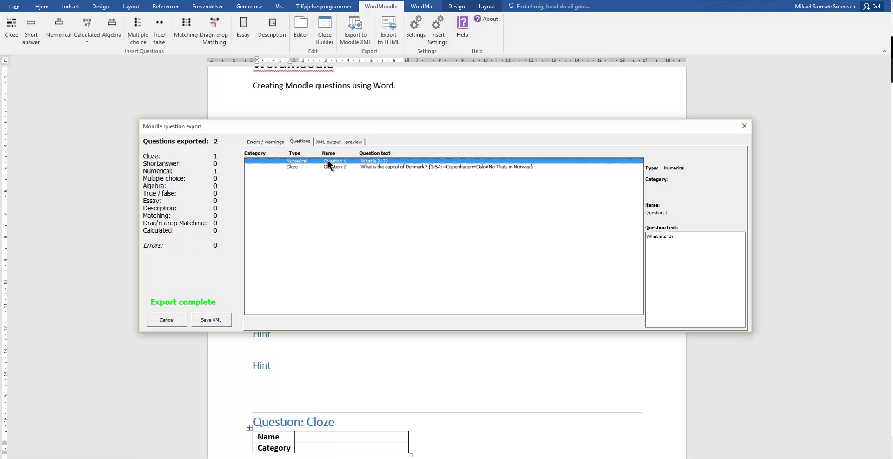
{"action": "left_click", "coordinate": [345, 141]}
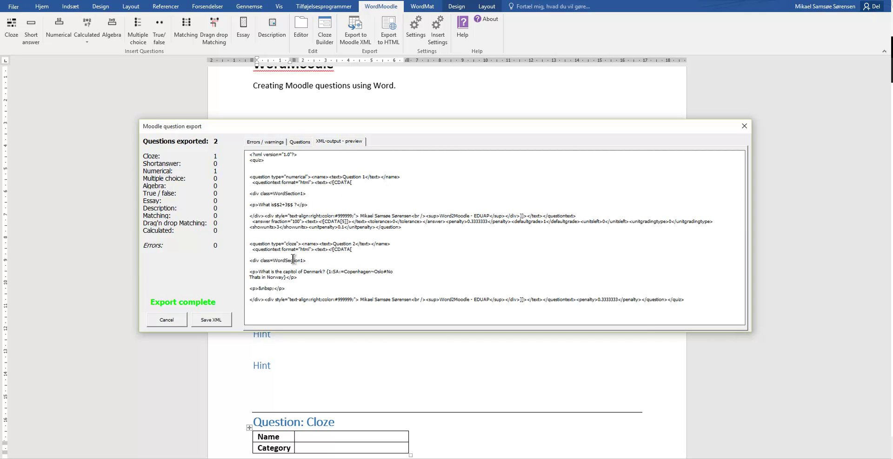
Save the XML as Word2MoodleExport-20160105.xml in the Downloads folder
{"action": "left_click", "coordinate": [211, 320]}
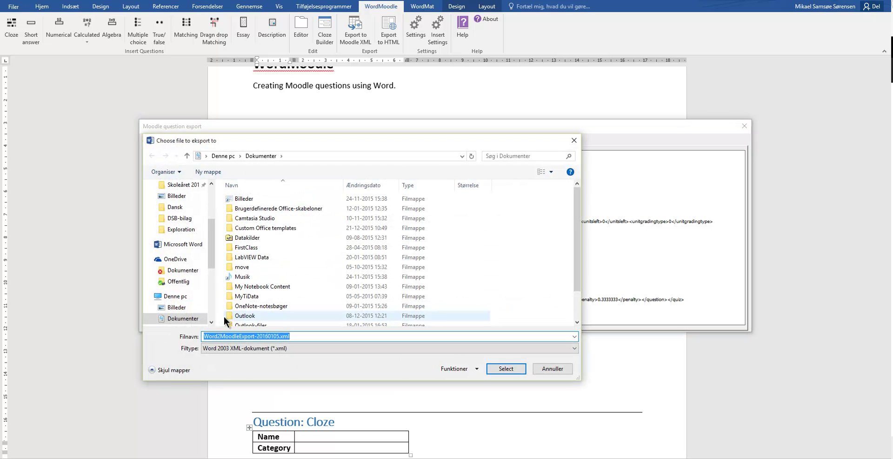
{"action": "left_click_drag", "start_coordinate": [211, 233], "coordinate": [210, 193]}
{"action": "left_click", "coordinate": [196, 213]}
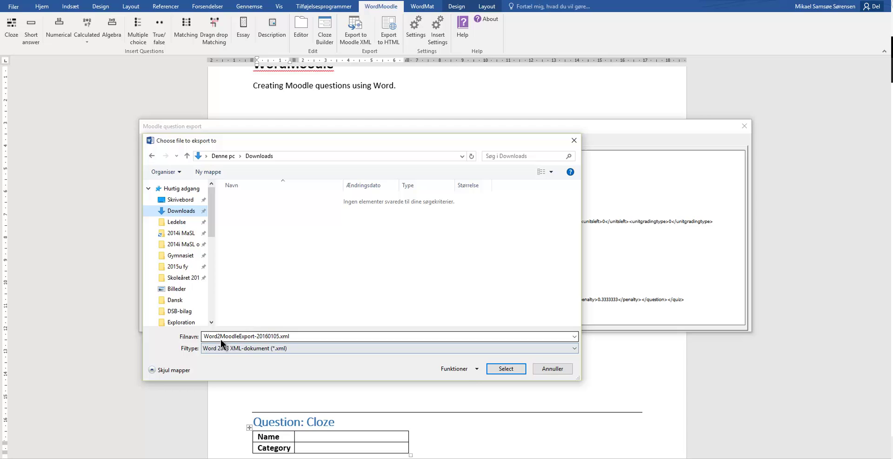
{"action": "left_click", "coordinate": [504, 367]}
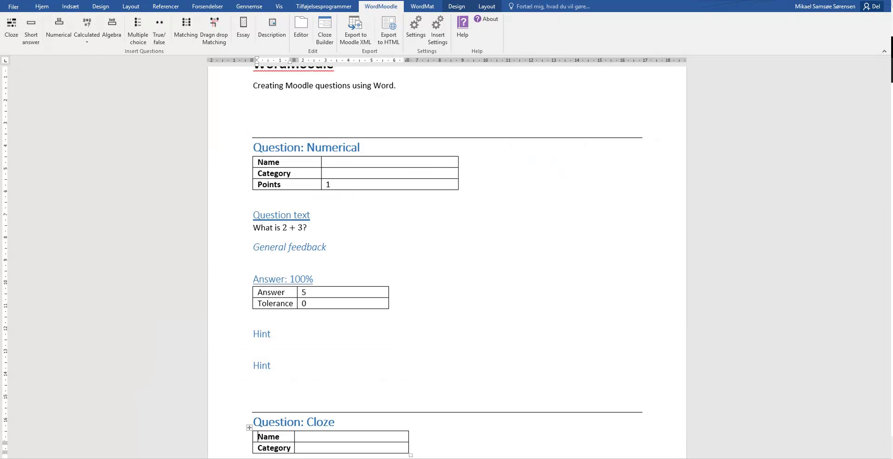
In the Sandkasse - MS course in Chrome, go to the question bank Import page
{"action": "key", "text": "alt+Tab"}
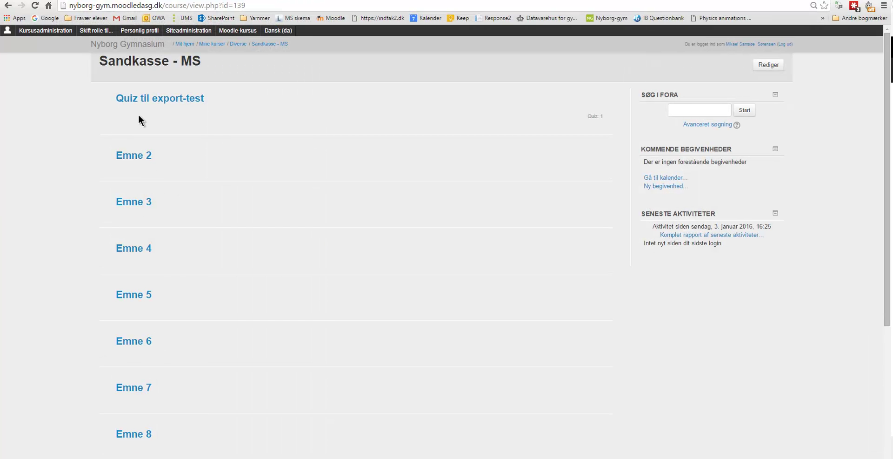
{"action": "mouse_move", "coordinate": [65, 32]}
{"action": "mouse_move", "coordinate": [70, 154]}
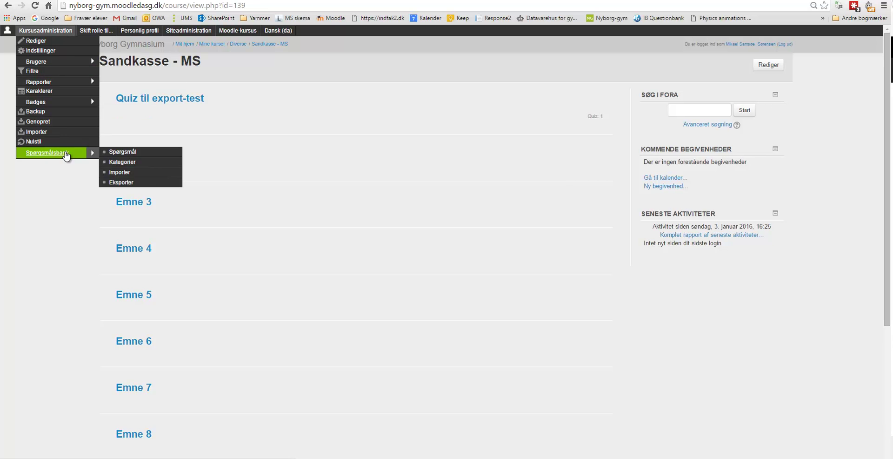
{"action": "left_click", "coordinate": [130, 172]}
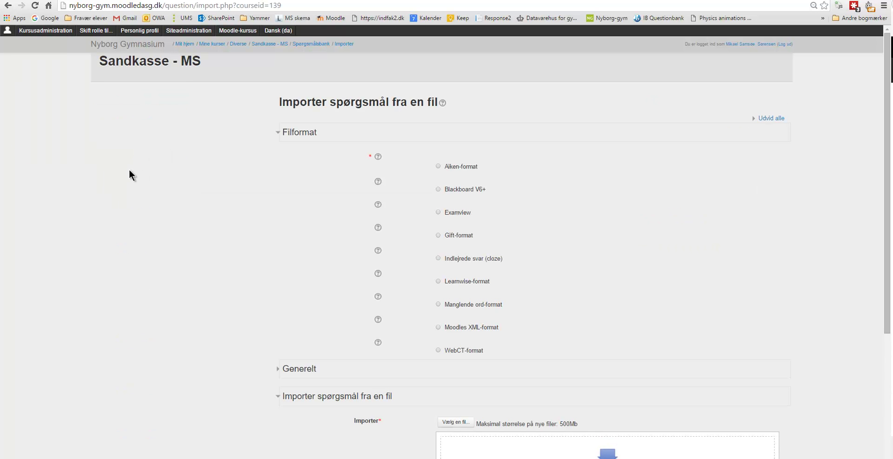
{"action": "scroll", "coordinate": [691, 211], "scroll_direction": "down", "scroll_amount": 2}
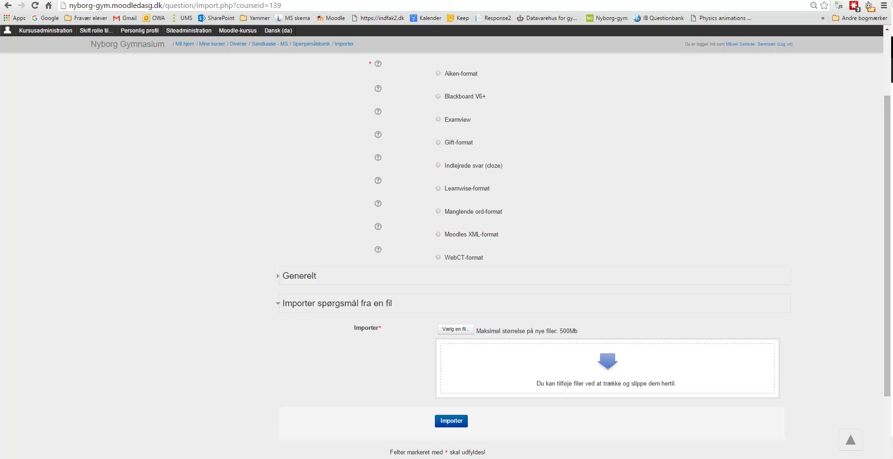
Drop Word2MoodleExport-20160105.xml from Downloads into the upload area and submit the import
{"action": "key", "text": "alt+Tab"}
{"action": "left_click", "coordinate": [726, 186]}
{"action": "left_click_drag", "start_coordinate": [726, 186], "coordinate": [557, 358]}
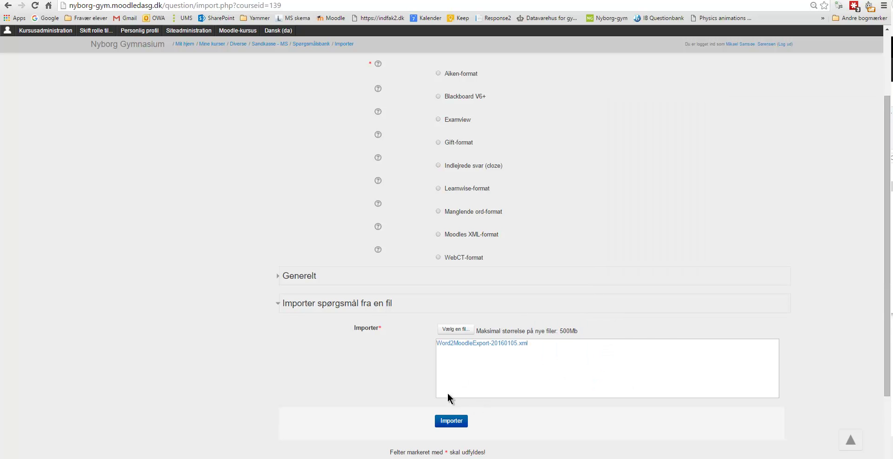
{"action": "left_click", "coordinate": [278, 279]}
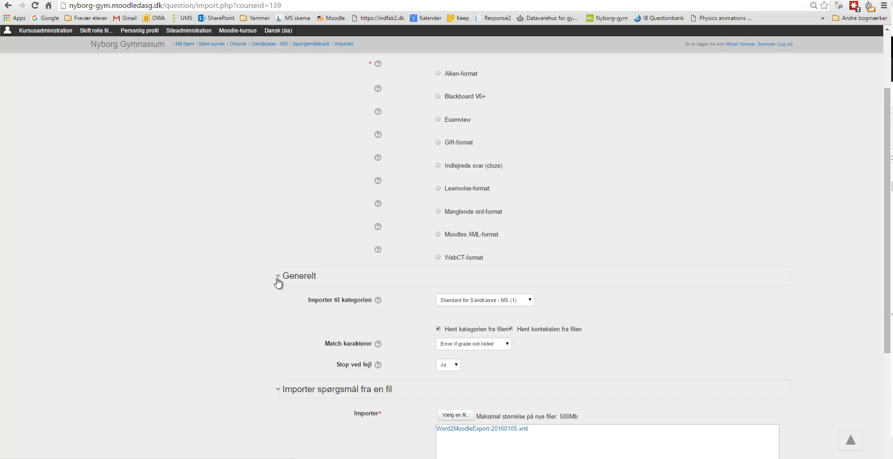
{"action": "left_click", "coordinate": [277, 281]}
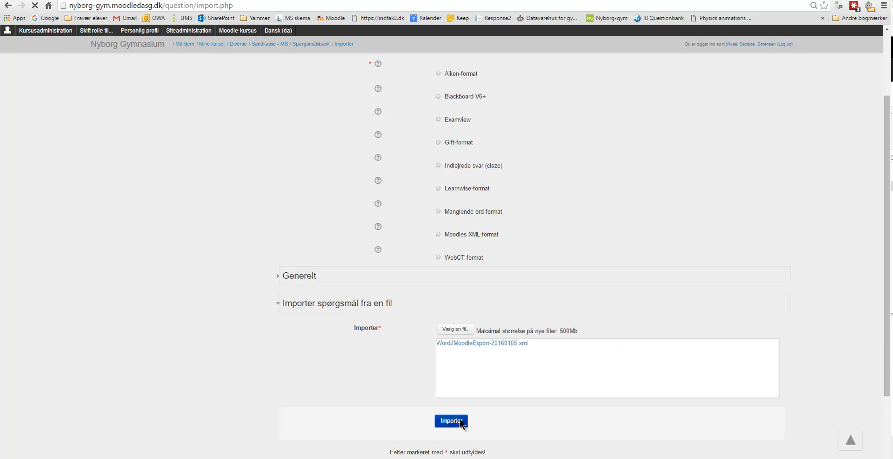